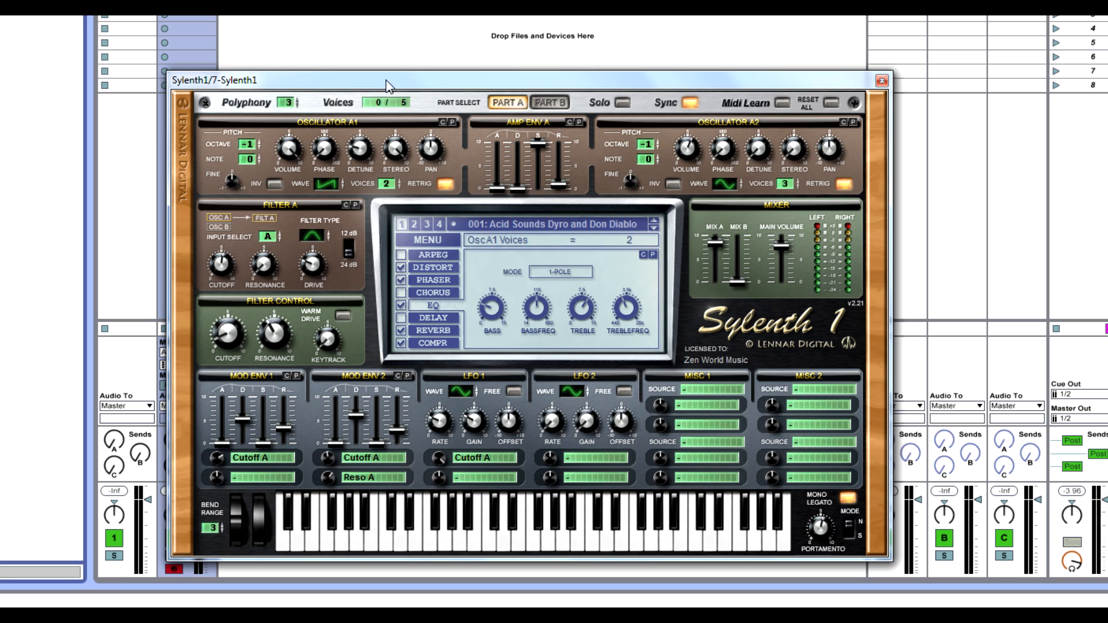
{"action": "left_click_drag", "start_coordinate": [385, 81], "coordinate": [453, 15]}
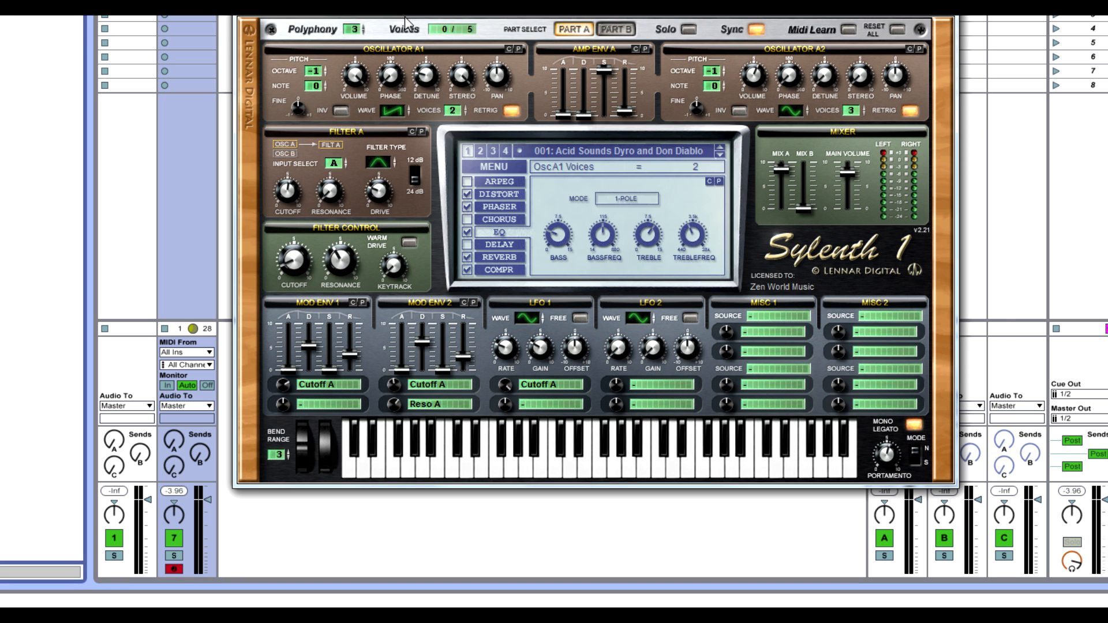
{"action": "left_click_drag", "start_coordinate": [407, 18], "coordinate": [387, 98]}
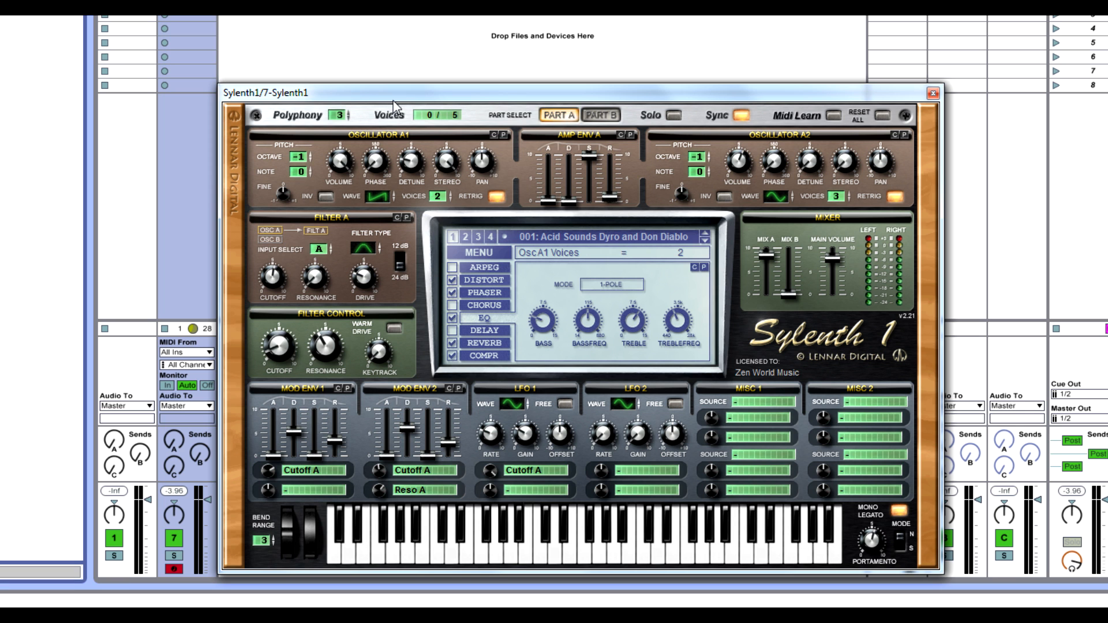
{"action": "mouse_move", "coordinate": [424, 96]}
{"action": "left_mouse_down"}
{"action": "mouse_move", "coordinate": [497, 66]}
{"action": "mouse_move", "coordinate": [460, 70]}
{"action": "mouse_move", "coordinate": [428, 92]}
{"action": "mouse_move", "coordinate": [496, 110]}
{"action": "mouse_move", "coordinate": [404, 91]}
{"action": "left_mouse_up"}
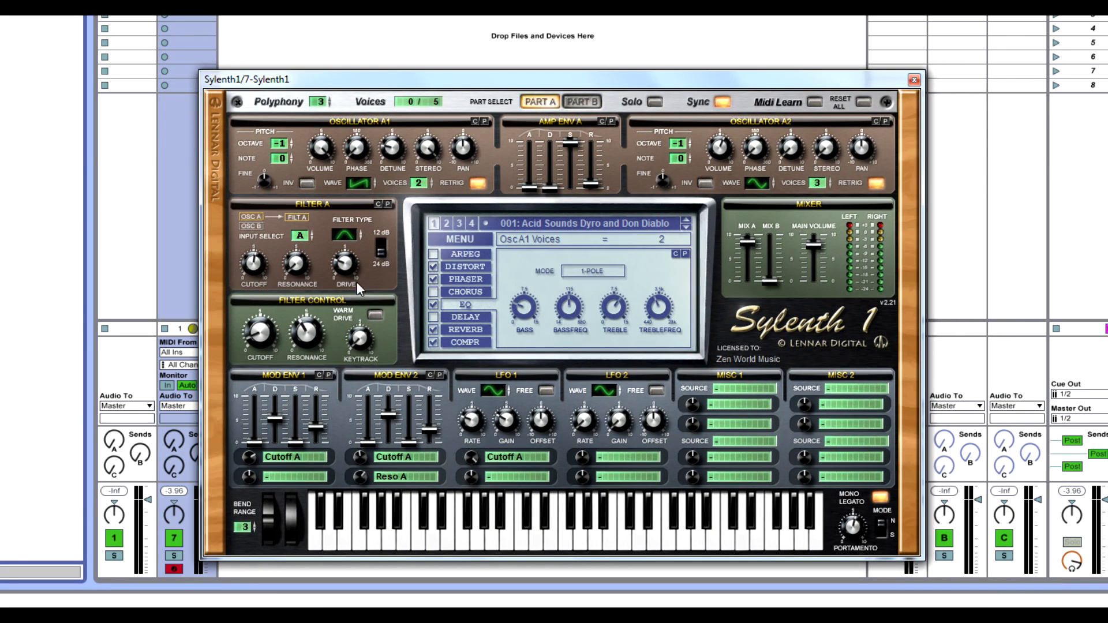
{"action": "left_click_drag", "start_coordinate": [330, 86], "coordinate": [390, 100]}
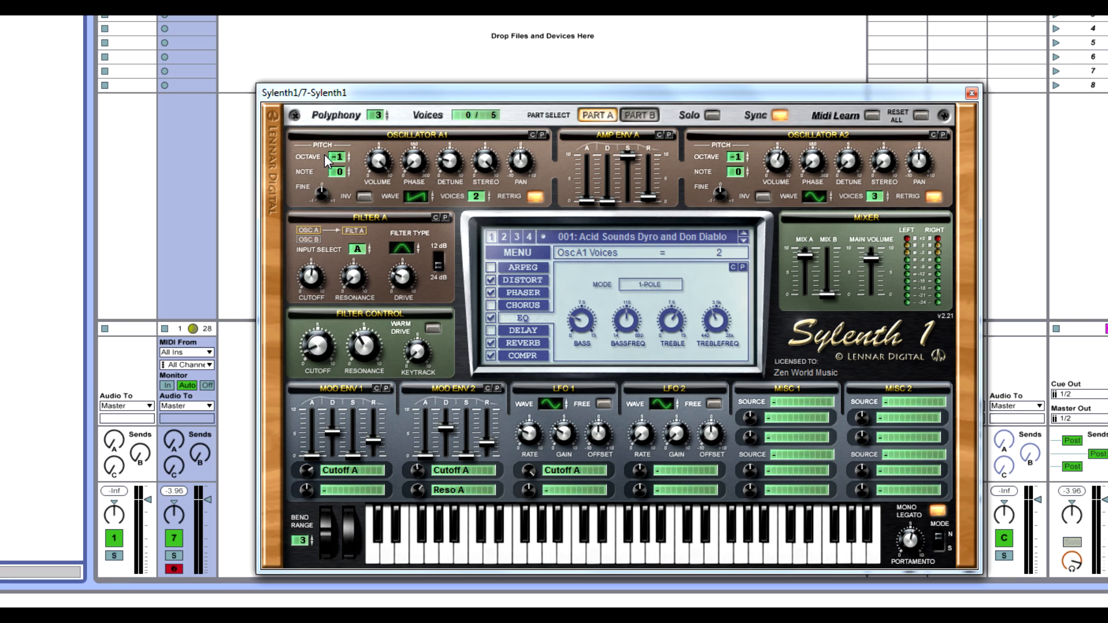
{"action": "mouse_move", "coordinate": [474, 96]}
{"action": "left_mouse_down"}
{"action": "mouse_move", "coordinate": [420, 103]}
{"action": "mouse_move", "coordinate": [416, 57]}
{"action": "mouse_move", "coordinate": [430, 76]}
{"action": "mouse_move", "coordinate": [431, 115]}
{"action": "mouse_move", "coordinate": [456, 85]}
{"action": "left_mouse_up"}
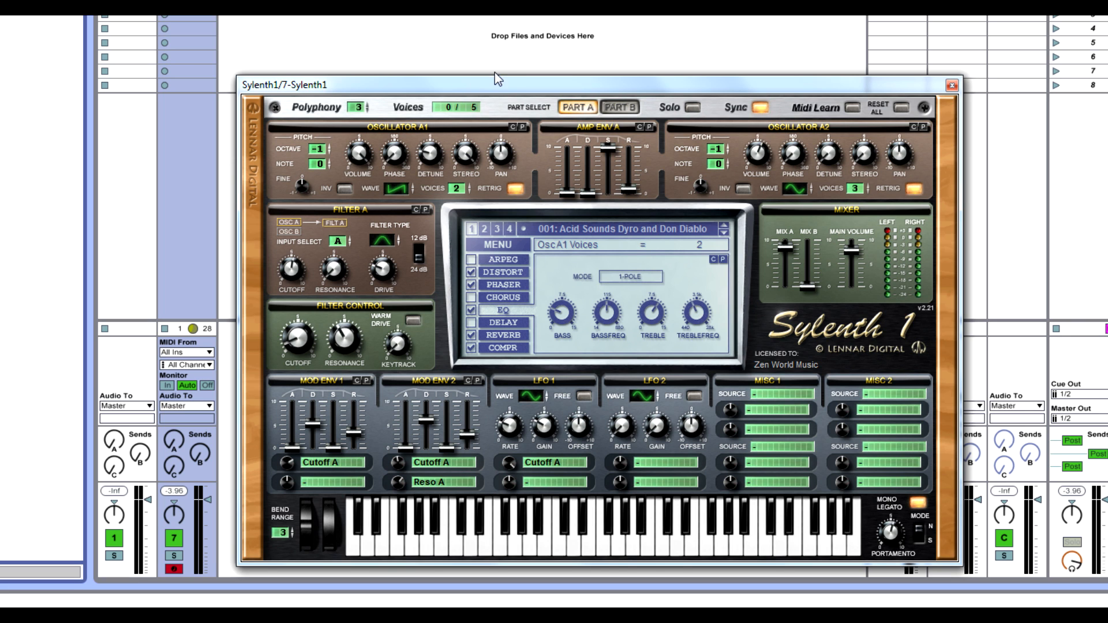
{"action": "left_click_drag", "start_coordinate": [485, 88], "coordinate": [433, 59]}
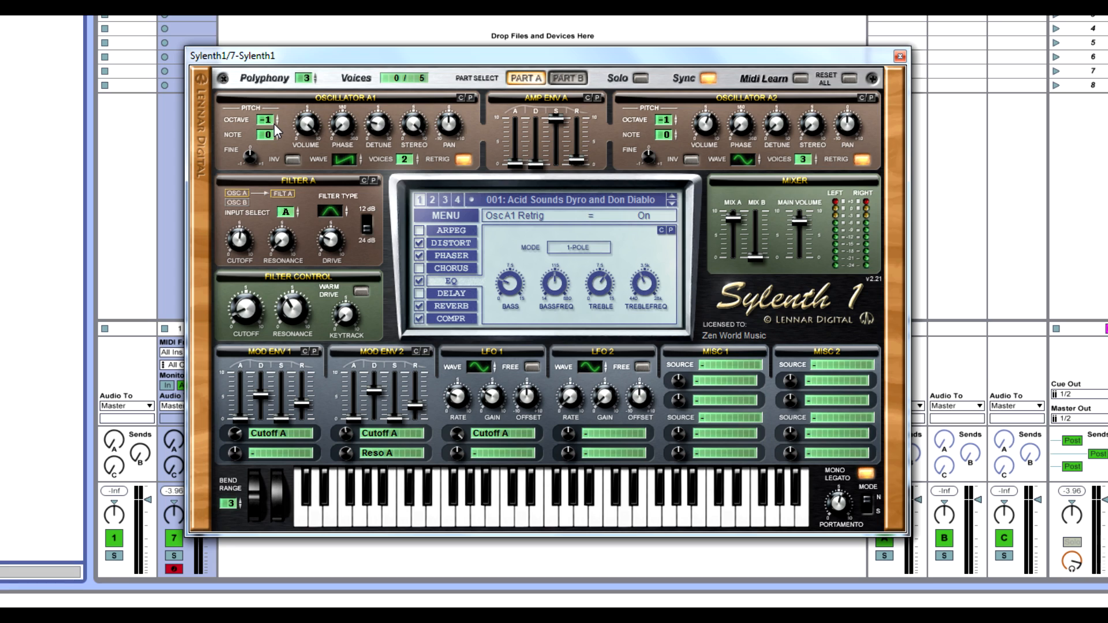
Step: Inspect Oscillator A1's detune and stereo and the Amp Env A stages, and audition a note on the synth keyboard
{"action": "left_click", "coordinate": [389, 130]}
{"action": "left_click", "coordinate": [419, 134]}
{"action": "left_click", "coordinate": [512, 165]}
{"action": "left_click", "coordinate": [534, 171]}
{"action": "left_click", "coordinate": [555, 123]}
{"action": "left_click", "coordinate": [564, 524]}
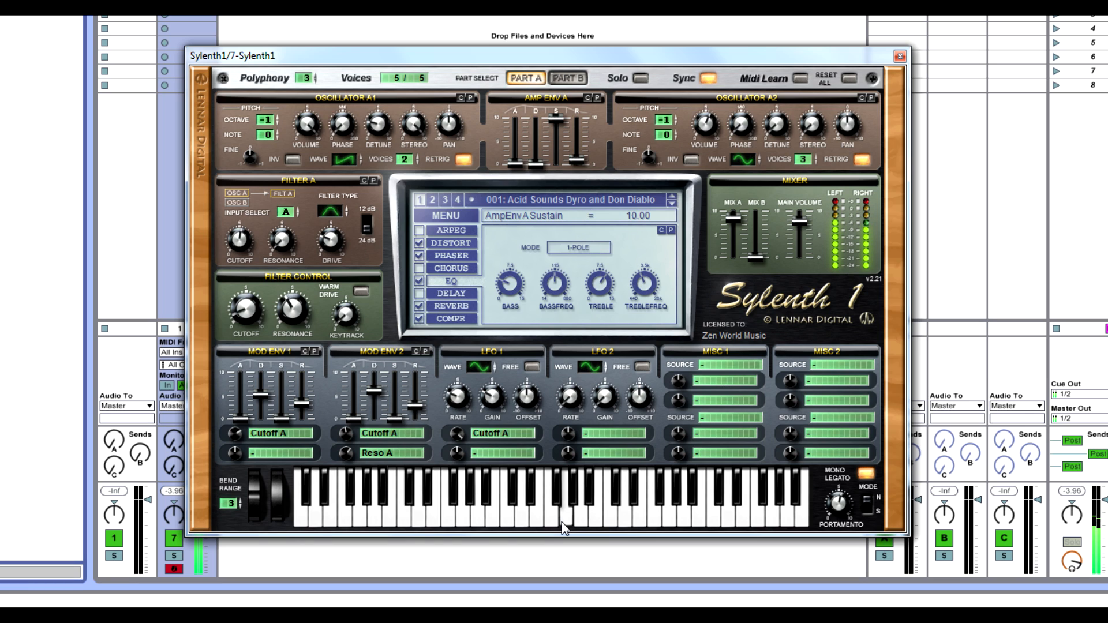
{"action": "left_click", "coordinate": [581, 158]}
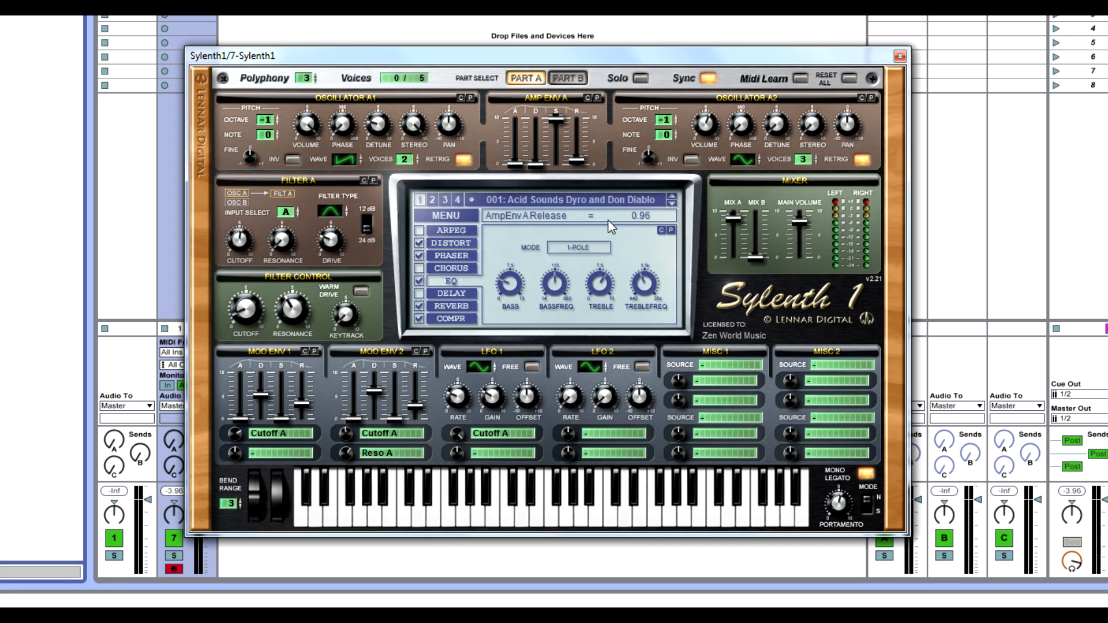
Step: Review the reverb, delay, distortion and arpeggiator pages along with Oscillator A2's wave and voice count
{"action": "left_click", "coordinate": [446, 306]}
{"action": "left_click", "coordinate": [463, 296]}
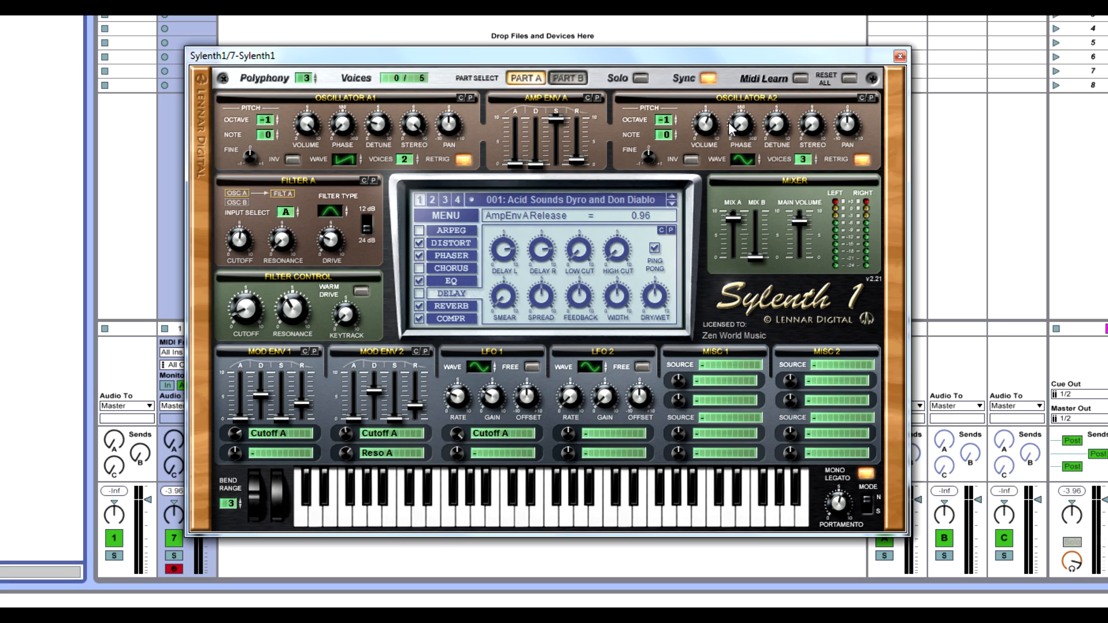
{"action": "left_click", "coordinate": [744, 160]}
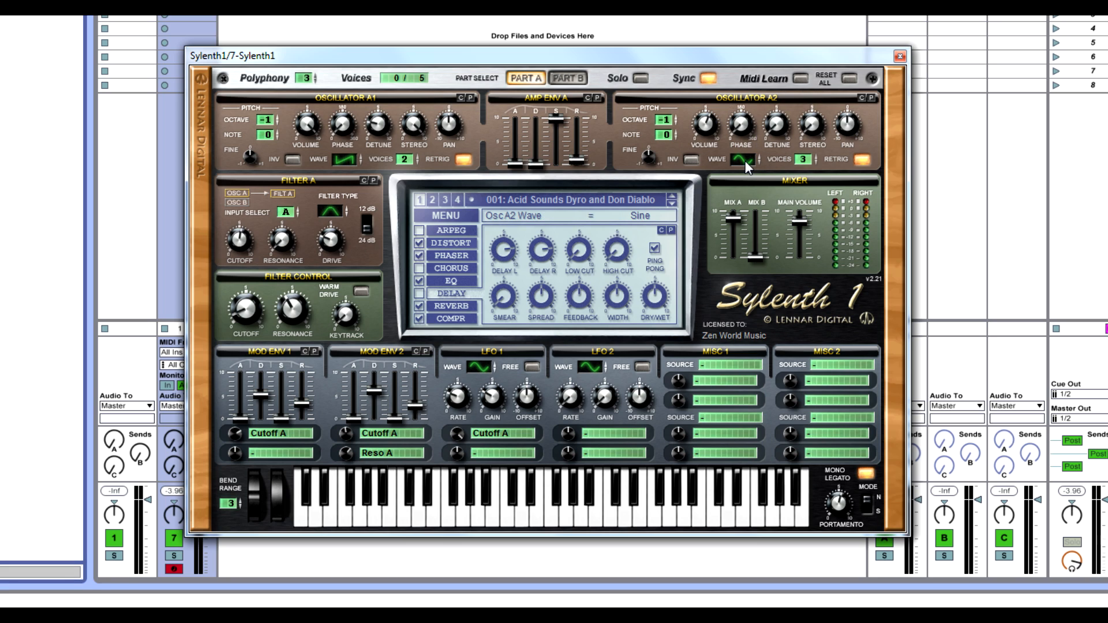
{"action": "left_click", "coordinate": [799, 160]}
{"action": "left_click", "coordinate": [742, 158]}
{"action": "left_click", "coordinate": [450, 244]}
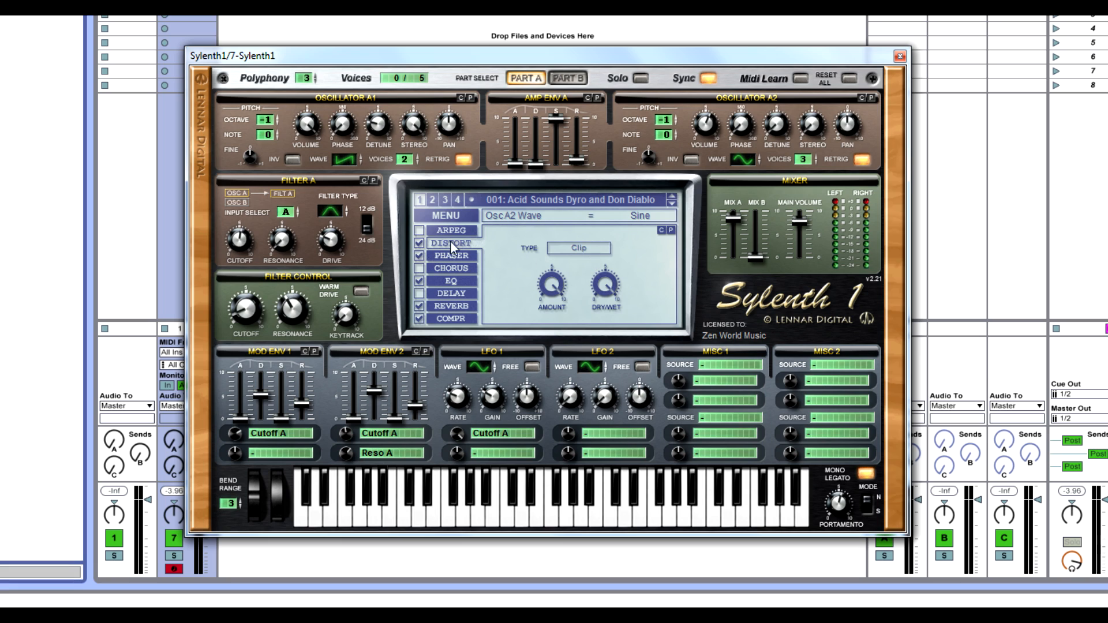
{"action": "left_click", "coordinate": [472, 232]}
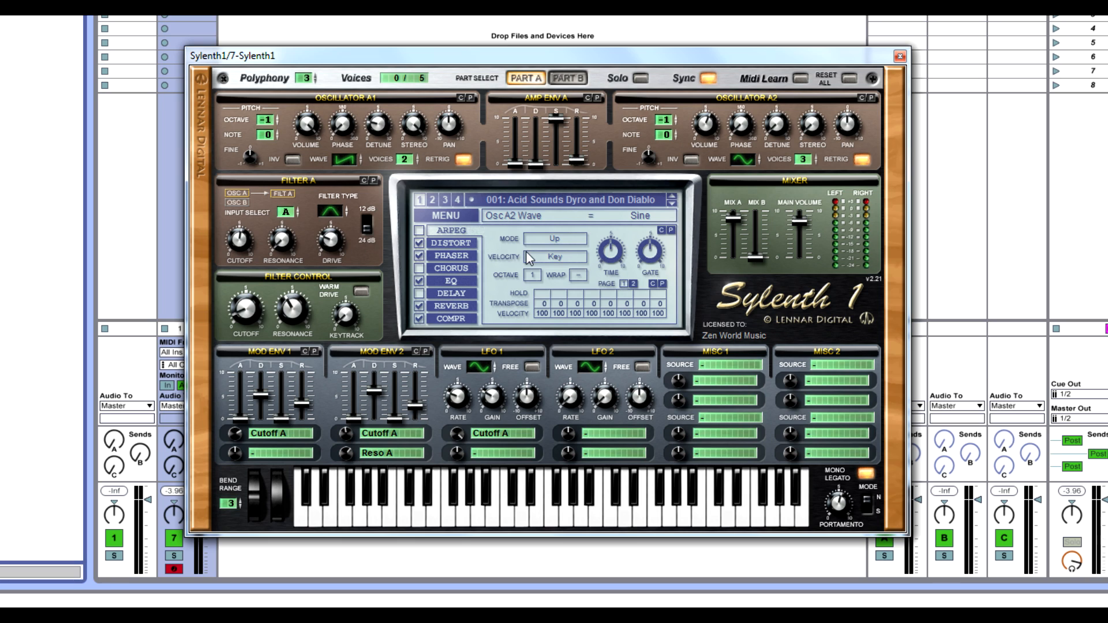
Step: Check Oscillator A2's volume, stereo and pan, Oscillator A1's wave, and the Filter A type
{"action": "mouse_move", "coordinate": [711, 131]}
{"action": "left_click_drag", "start_coordinate": [706, 125], "coordinate": [731, 140]}
{"action": "mouse_move", "coordinate": [783, 137]}
{"action": "left_click_drag", "start_coordinate": [808, 126], "coordinate": [775, 364]}
{"action": "left_click", "coordinate": [352, 161]}
{"action": "left_click", "coordinate": [816, 126]}
{"action": "left_click", "coordinate": [850, 143]}
{"action": "left_click", "coordinate": [332, 213]}
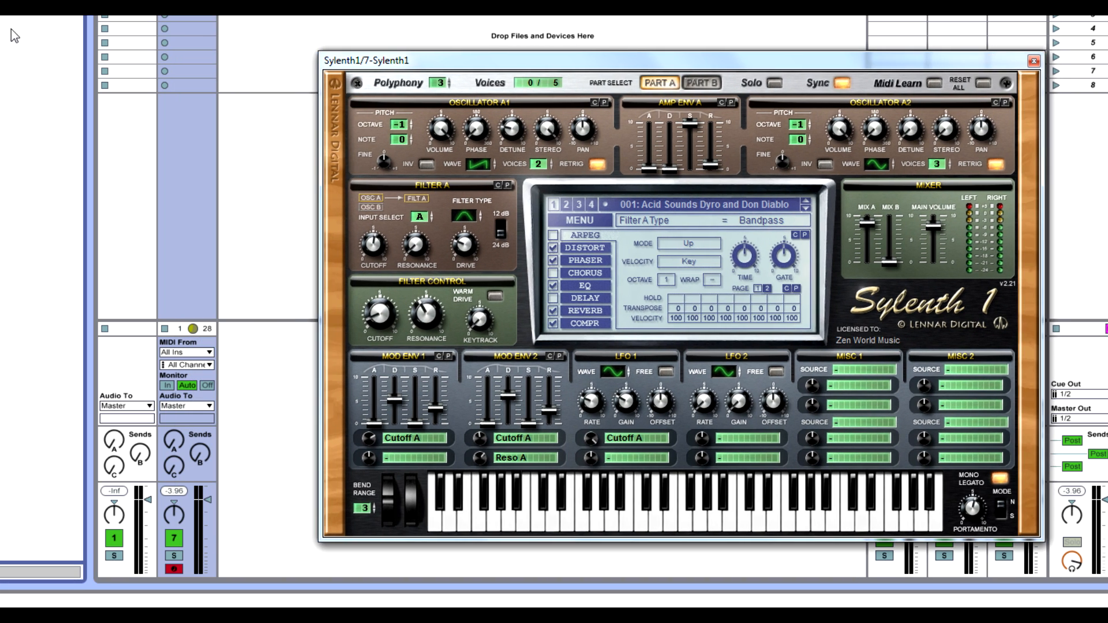
Step: Look through the entries of the list beside the mixer tracks
{"action": "left_click", "coordinate": [2, 46]}
{"action": "left_click", "coordinate": [3, 72]}
{"action": "left_click", "coordinate": [2, 132]}
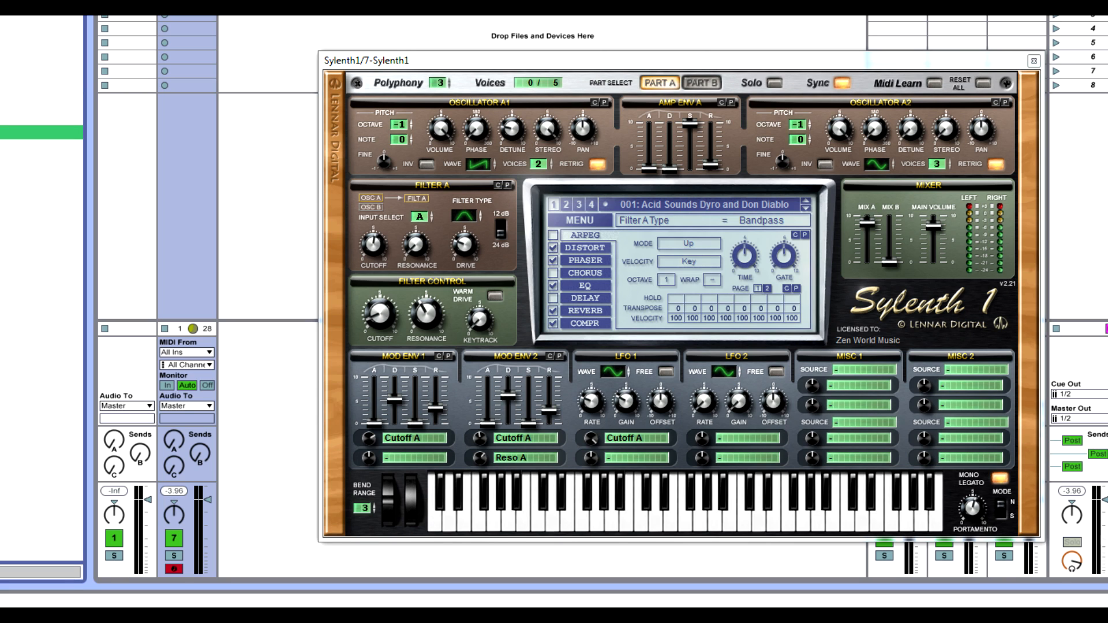
{"action": "left_click", "coordinate": [6, 446]}
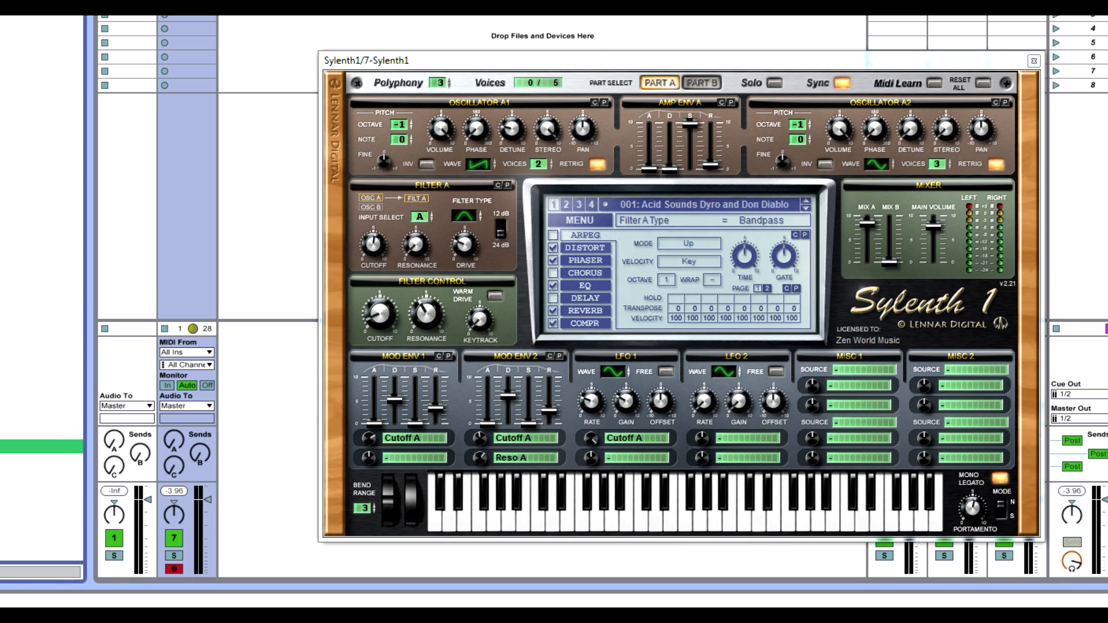
{"action": "left_click", "coordinate": [3, 416]}
{"action": "left_click", "coordinate": [4, 461]}
{"action": "left_click", "coordinate": [4, 491]}
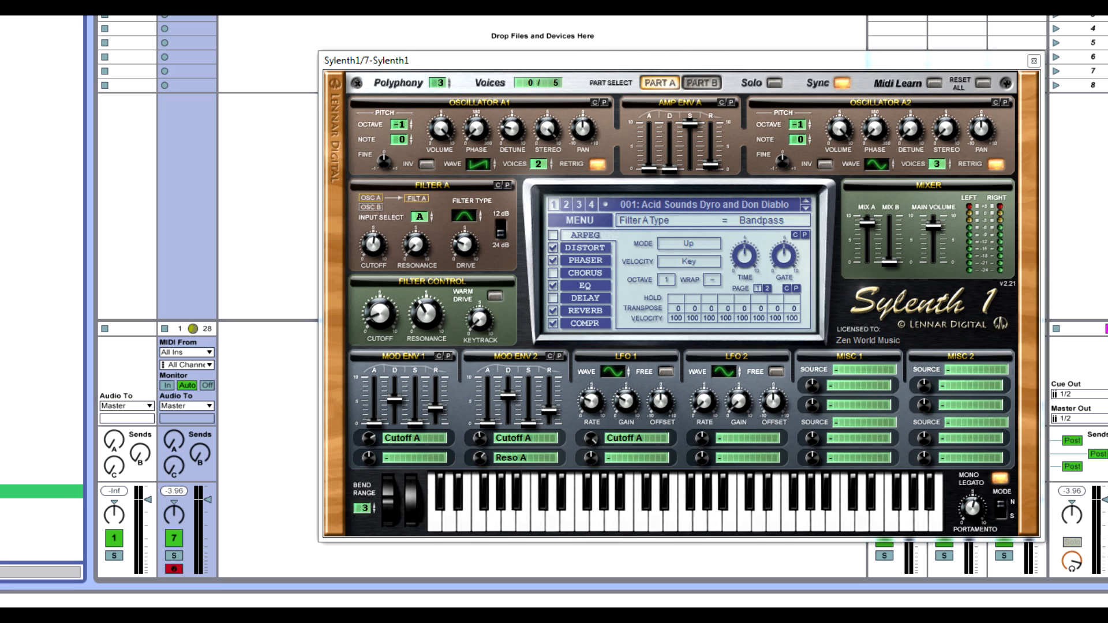
{"action": "left_click", "coordinate": [34, 506]}
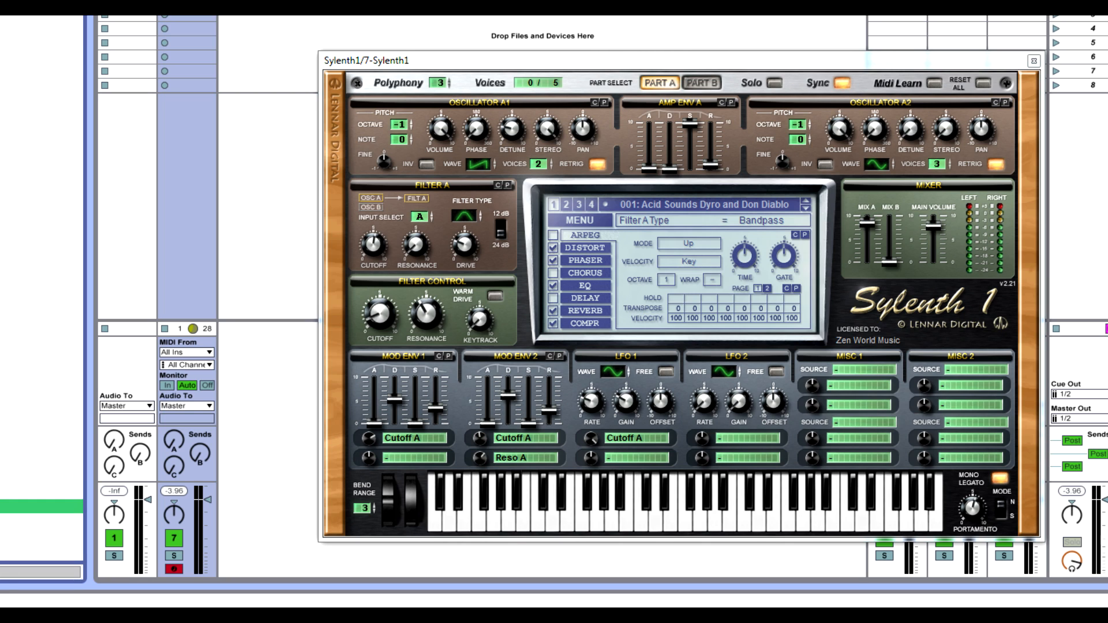
{"action": "left_click", "coordinate": [34, 476]}
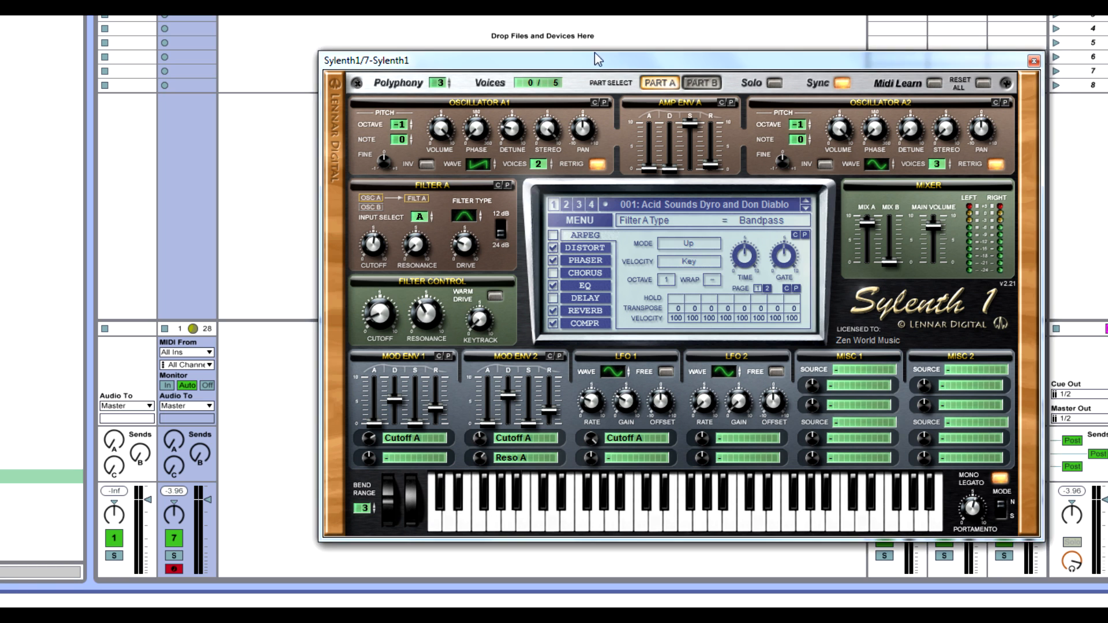
Step: Inspect the filter control resonance and keytrack and the first destination and amount of Mod Env 1
{"action": "left_click_drag", "start_coordinate": [674, 67], "coordinate": [530, 53]}
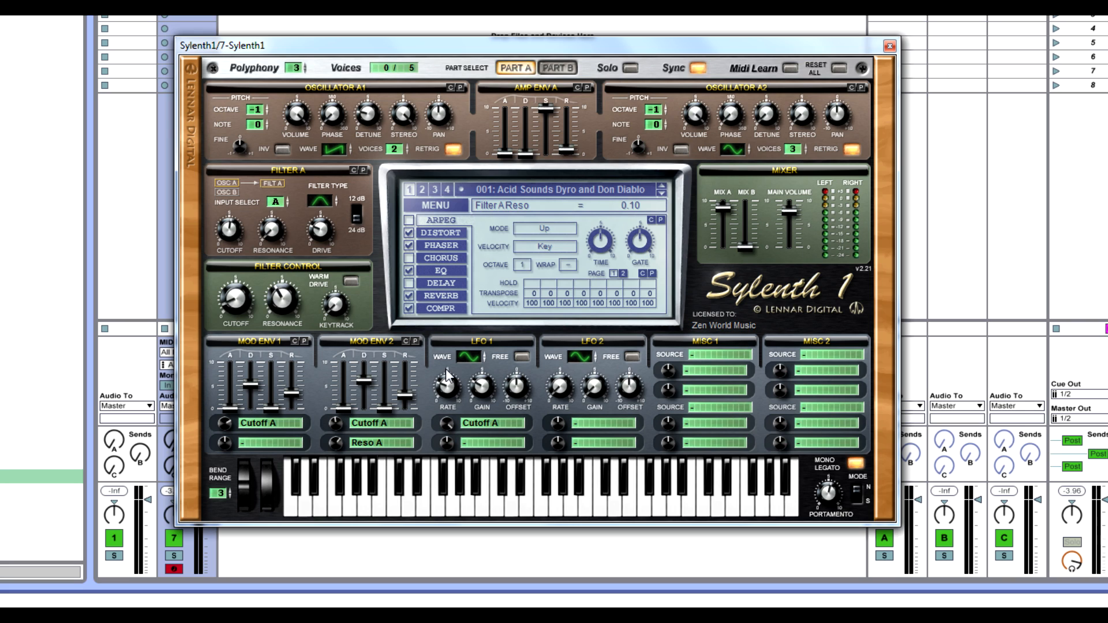
{"action": "left_click", "coordinate": [291, 308]}
{"action": "left_click", "coordinate": [334, 306]}
{"action": "mouse_move", "coordinate": [235, 306]}
{"action": "left_click", "coordinate": [249, 422]}
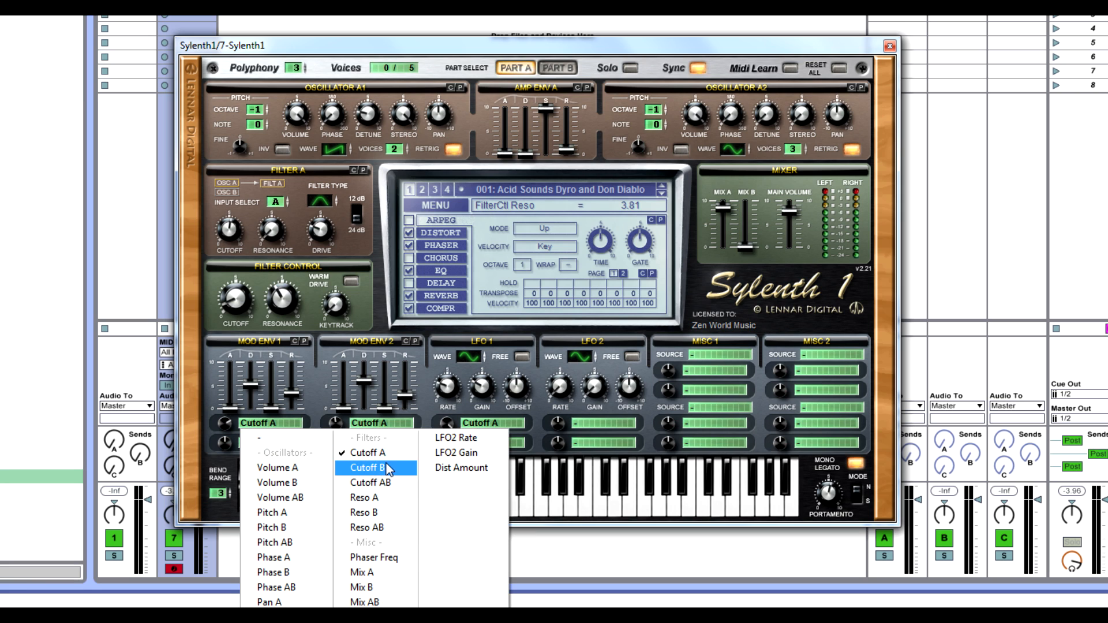
{"action": "left_click", "coordinate": [339, 445]}
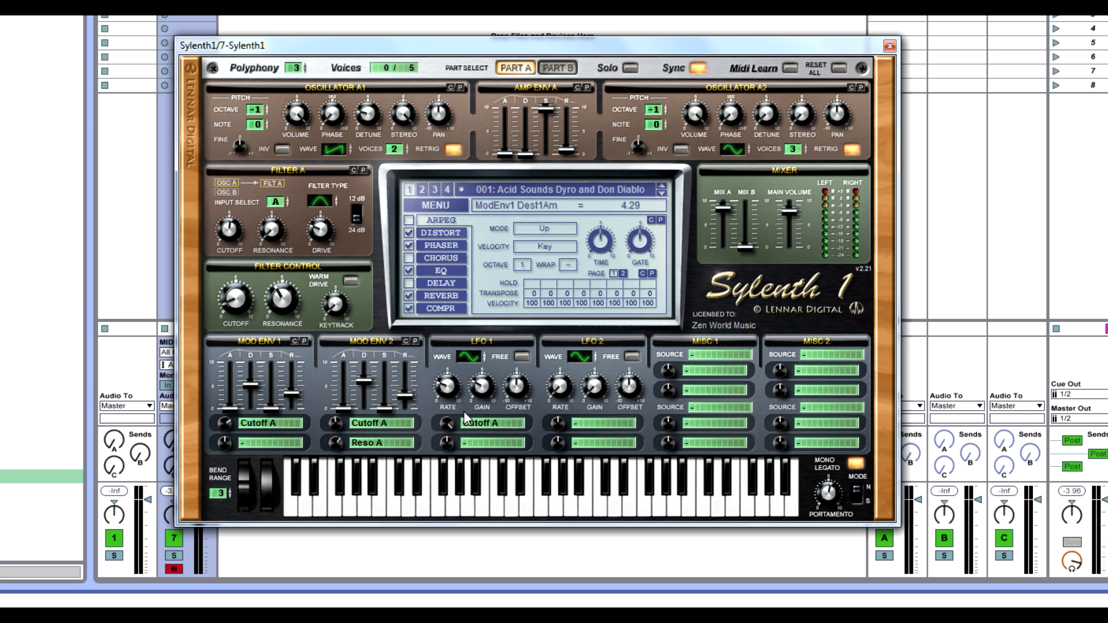
Step: Assign Mod Env 2's first destination to Cutoff A and its second destination to Reso A
{"action": "left_click", "coordinate": [367, 421]}
{"action": "left_click", "coordinate": [474, 453]}
{"action": "left_click", "coordinate": [333, 426]}
{"action": "left_click", "coordinate": [336, 445]}
{"action": "left_click", "coordinate": [391, 456]}
{"action": "left_click", "coordinate": [473, 513]}
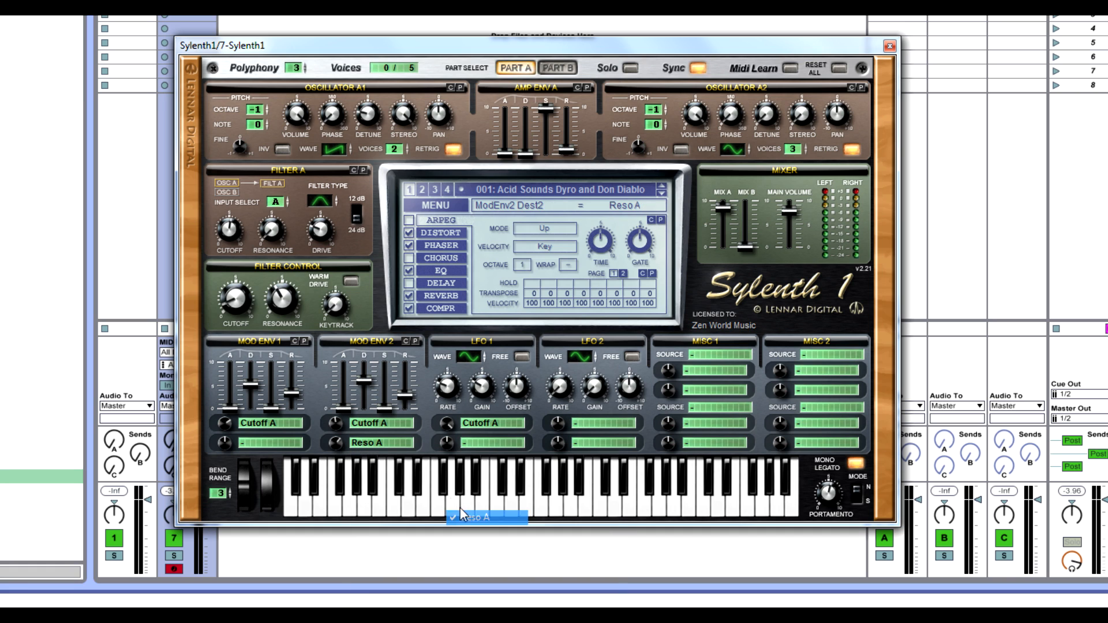
{"action": "left_click", "coordinate": [390, 424]}
{"action": "left_click", "coordinate": [475, 453]}
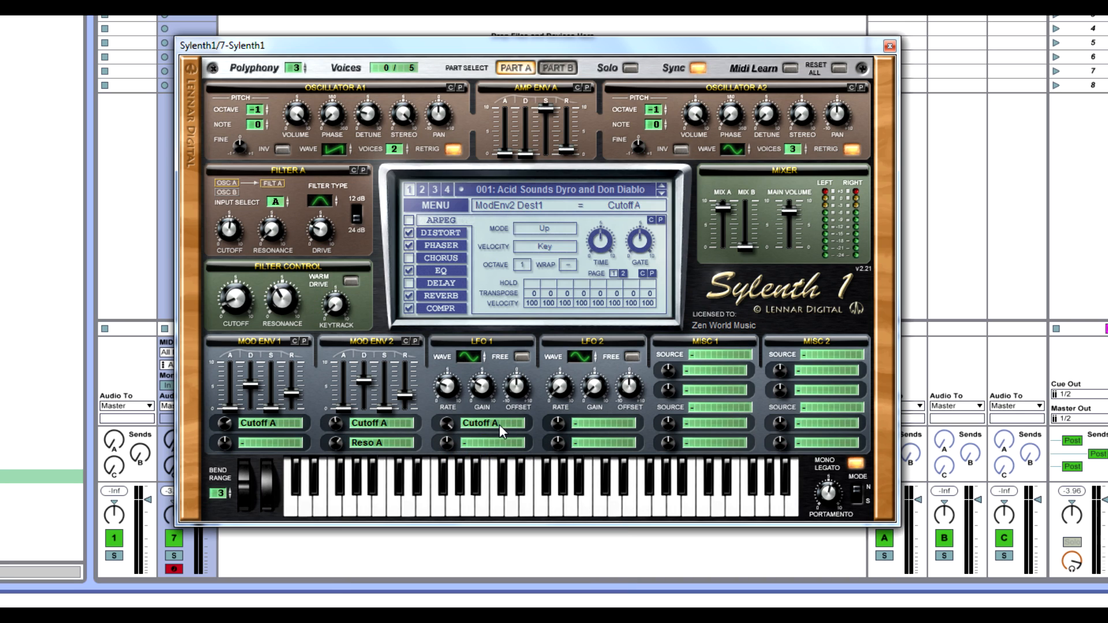
Step: Check Mod Env 2's decay and release, and assign LFO 1's first destination to Cutoff A
{"action": "left_click", "coordinate": [365, 382]}
{"action": "left_click", "coordinate": [406, 396]}
{"action": "left_click", "coordinate": [467, 430]}
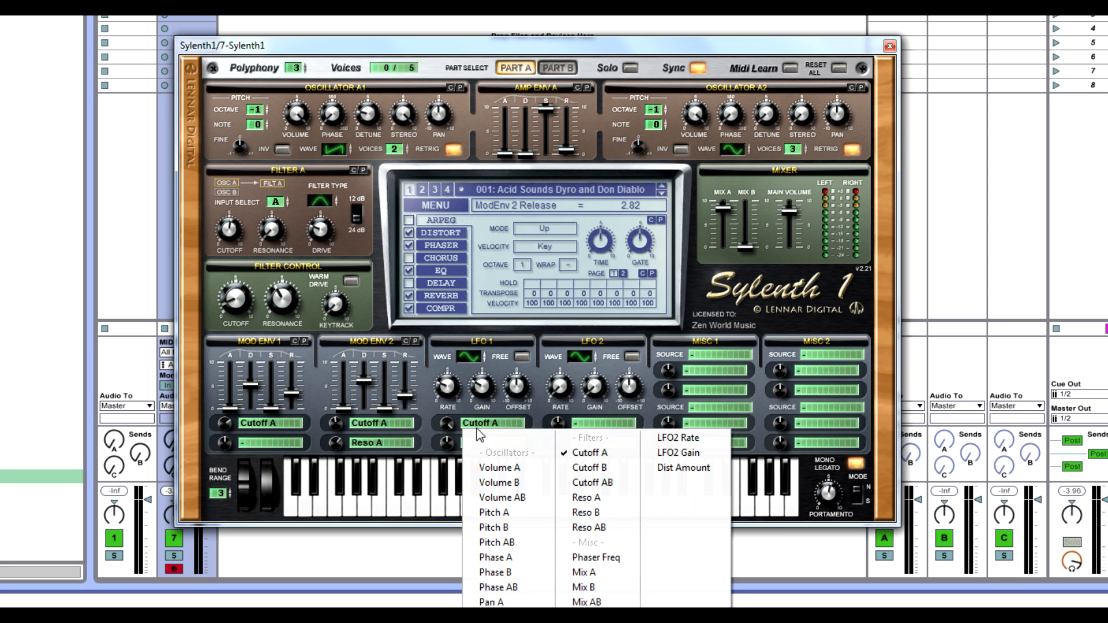
{"action": "left_click", "coordinate": [606, 453]}
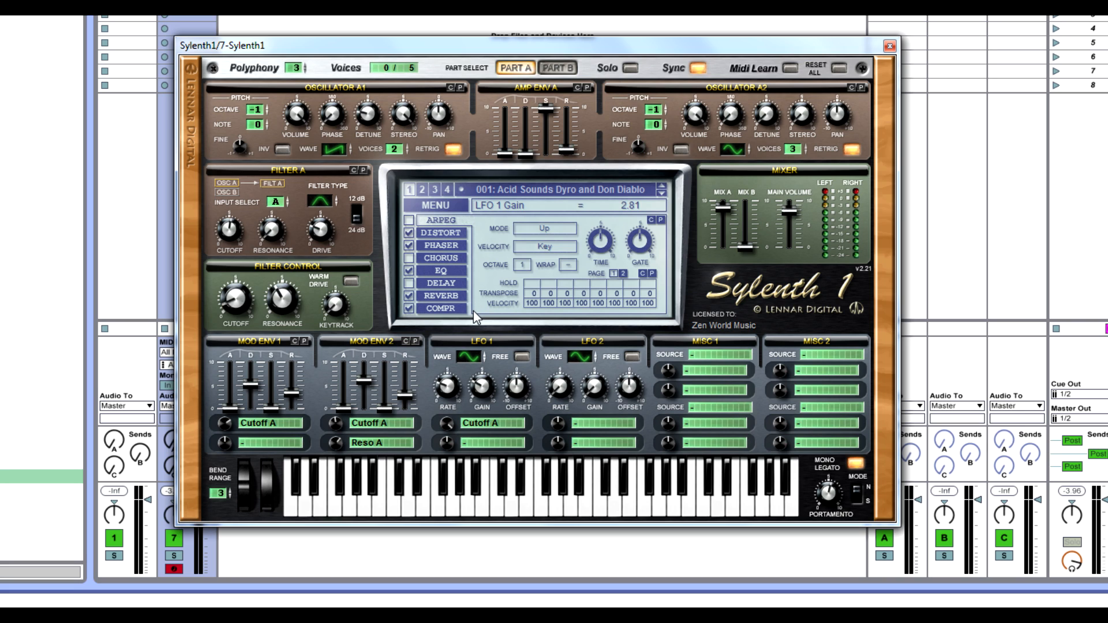
Step: Inspect the distortion amount and dry/wet mix, and choose Clip as the distortion type
{"action": "left_click", "coordinate": [441, 243]}
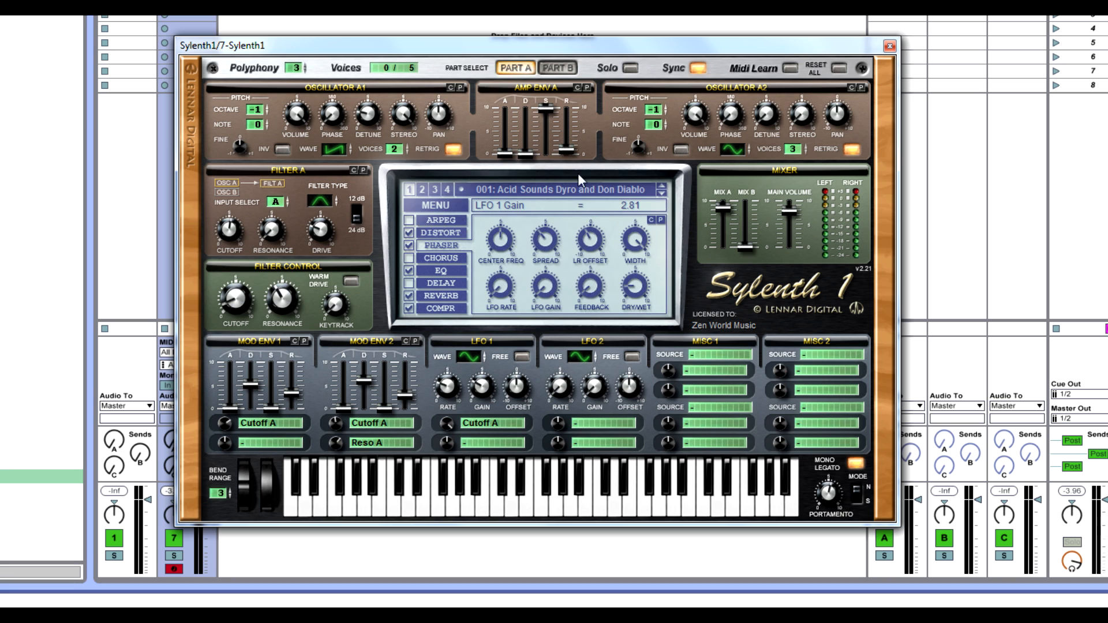
{"action": "left_click", "coordinate": [444, 232]}
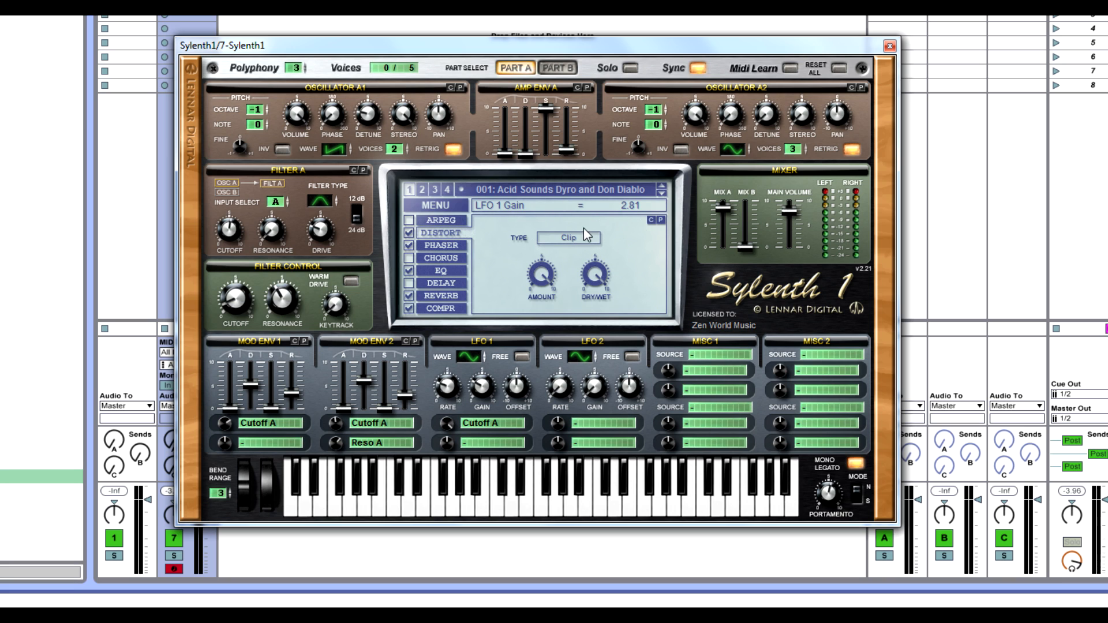
{"action": "left_click", "coordinate": [574, 234]}
{"action": "left_click", "coordinate": [579, 289]}
{"action": "left_click", "coordinate": [589, 274]}
{"action": "left_click", "coordinate": [562, 242]}
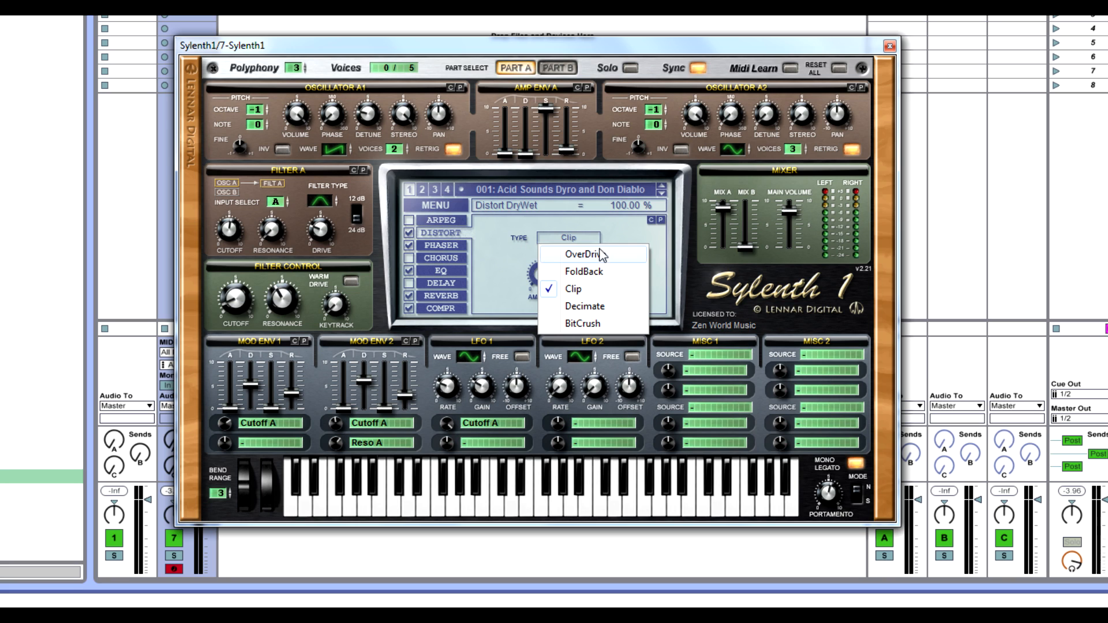
{"action": "left_click", "coordinate": [646, 205]}
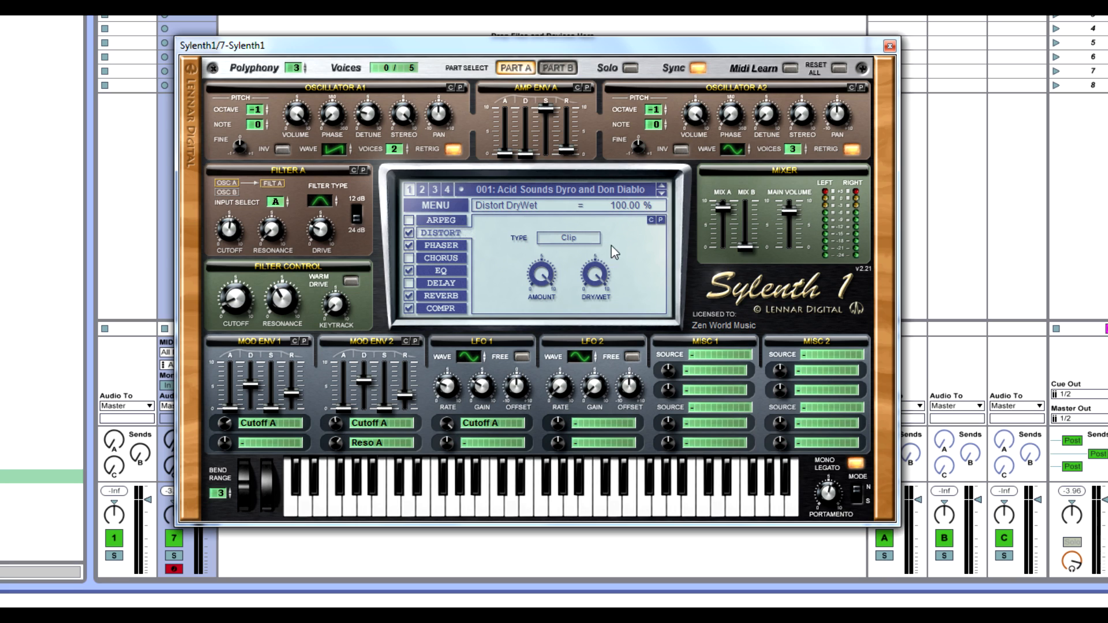
{"action": "left_click", "coordinate": [569, 238]}
{"action": "left_click", "coordinate": [589, 289]}
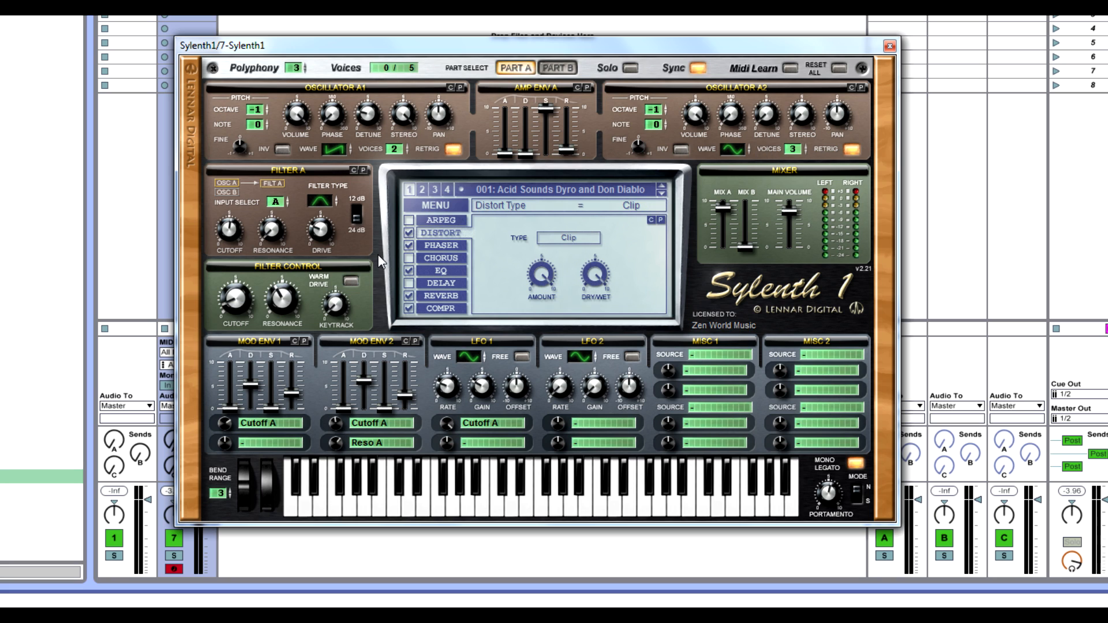
Step: Inspect the phaser's dry/wet, LFO rate and gain, feedback, width, LR offset, spread and center frequency
{"action": "left_click", "coordinate": [441, 247]}
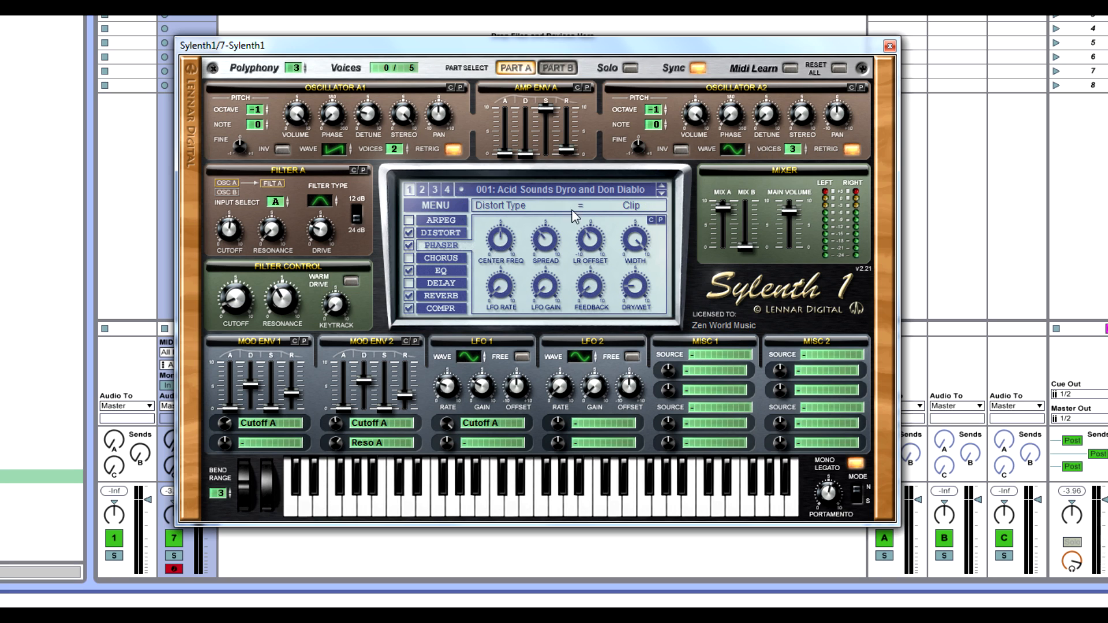
{"action": "left_click", "coordinate": [629, 296]}
{"action": "left_click", "coordinate": [497, 289]}
{"action": "left_click", "coordinate": [557, 290]}
{"action": "left_click", "coordinate": [599, 296]}
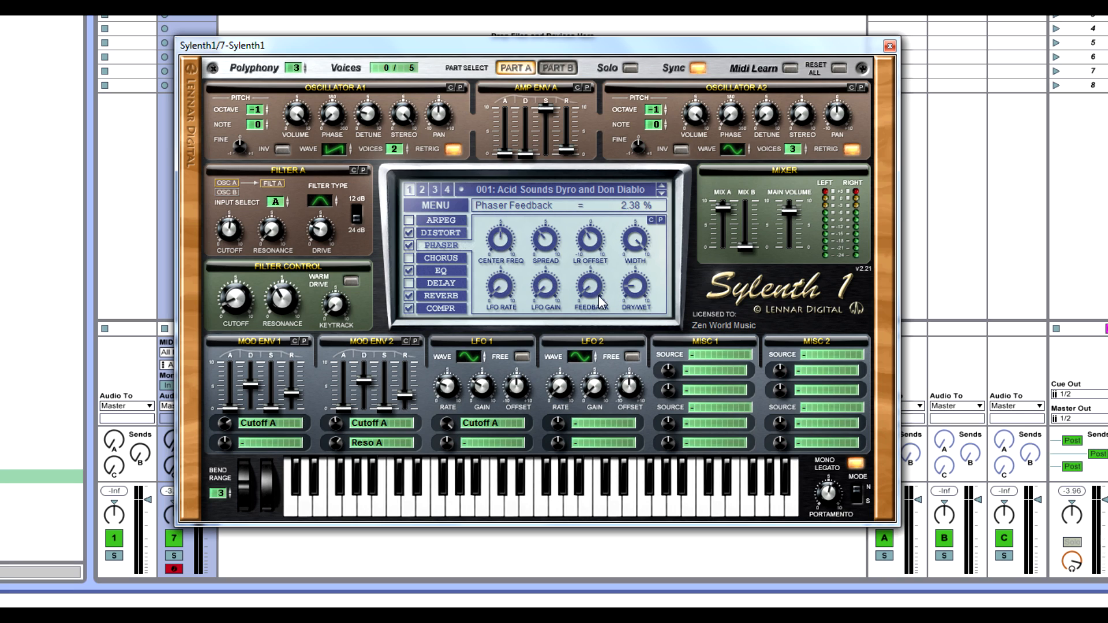
{"action": "left_click", "coordinate": [637, 263]}
{"action": "left_click", "coordinate": [580, 249]}
{"action": "left_click", "coordinate": [547, 244]}
{"action": "left_click", "coordinate": [508, 251]}
Step: Show the EQ settings and choose the 1-Pole mode
{"action": "left_click", "coordinate": [431, 282]}
{"action": "left_click", "coordinate": [440, 271]}
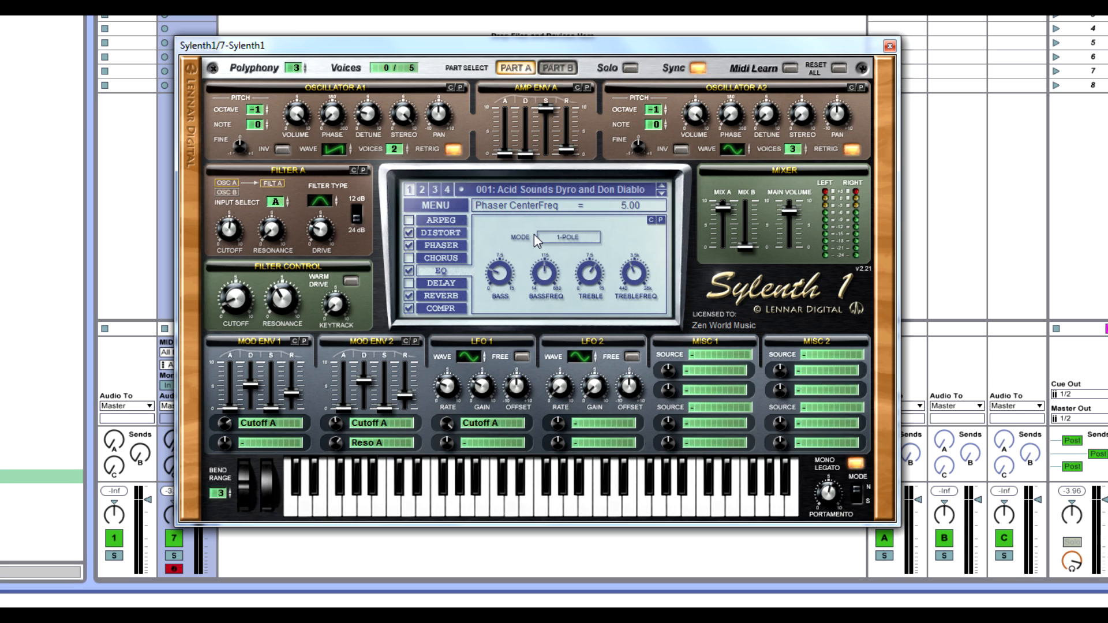
{"action": "left_click", "coordinate": [559, 238]}
{"action": "left_click", "coordinate": [565, 237]}
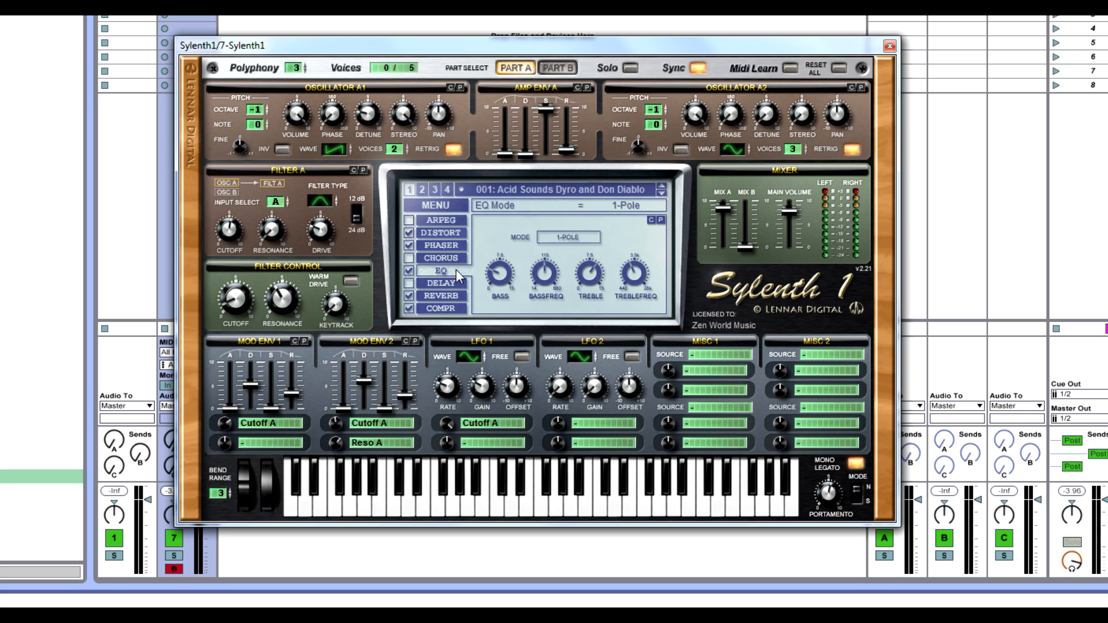
Step: Raise the EQ bass and lower the EQ treble to about their mid positions, and check the treble frequency
{"action": "left_click", "coordinate": [409, 271]}
{"action": "left_click_drag", "start_coordinate": [513, 273], "coordinate": [524, 248]}
{"action": "left_click_drag", "start_coordinate": [583, 271], "coordinate": [563, 281]}
{"action": "left_click", "coordinate": [632, 269]}
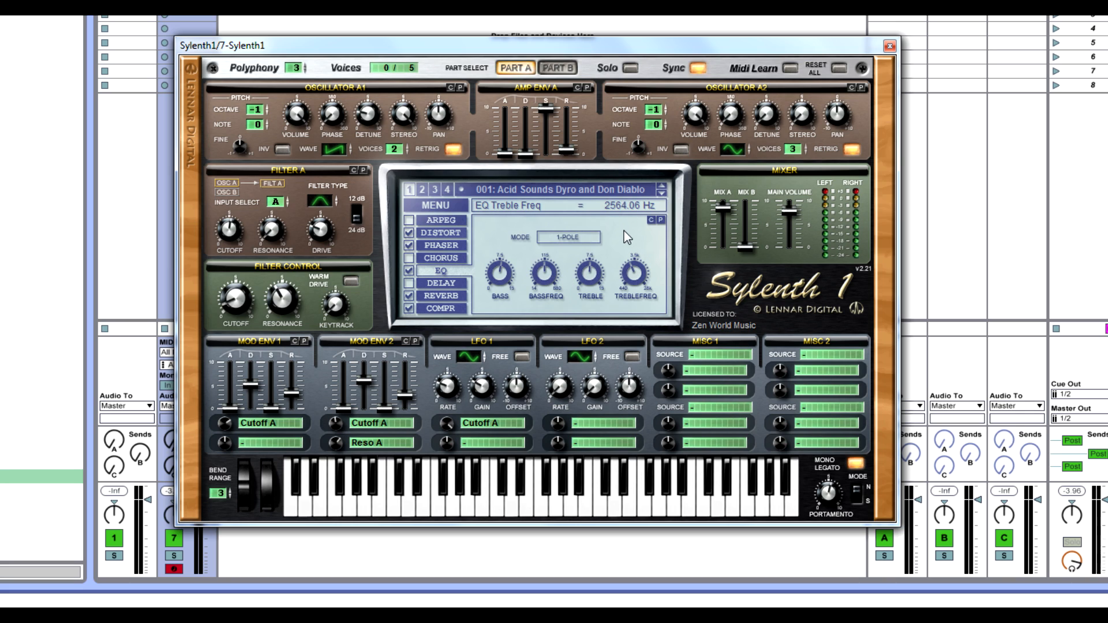
Step: Inspect the EQ's bass, bass frequency, treble and treble frequency settings
{"action": "left_click_drag", "start_coordinate": [584, 270], "coordinate": [607, 275]}
{"action": "left_click", "coordinate": [500, 276]}
{"action": "mouse_move", "coordinate": [479, 286]}
{"action": "left_mouse_down"}
{"action": "mouse_move", "coordinate": [454, 296]}
{"action": "mouse_move", "coordinate": [466, 292]}
{"action": "left_mouse_up"}
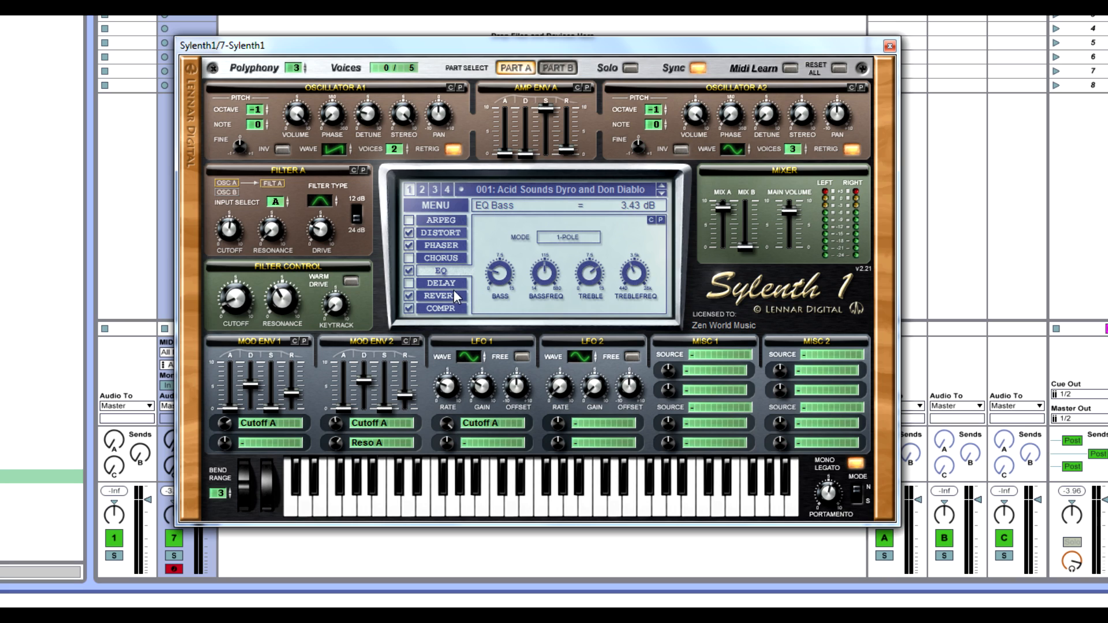
{"action": "mouse_move", "coordinate": [493, 274]}
{"action": "left_mouse_down"}
{"action": "mouse_move", "coordinate": [487, 333]}
{"action": "mouse_move", "coordinate": [511, 276]}
{"action": "left_mouse_up"}
{"action": "left_click", "coordinate": [411, 269]}
{"action": "left_click", "coordinate": [542, 270]}
{"action": "left_click_drag", "start_coordinate": [555, 281], "coordinate": [580, 273]}
{"action": "left_click", "coordinate": [590, 283]}
{"action": "left_click", "coordinate": [638, 285]}
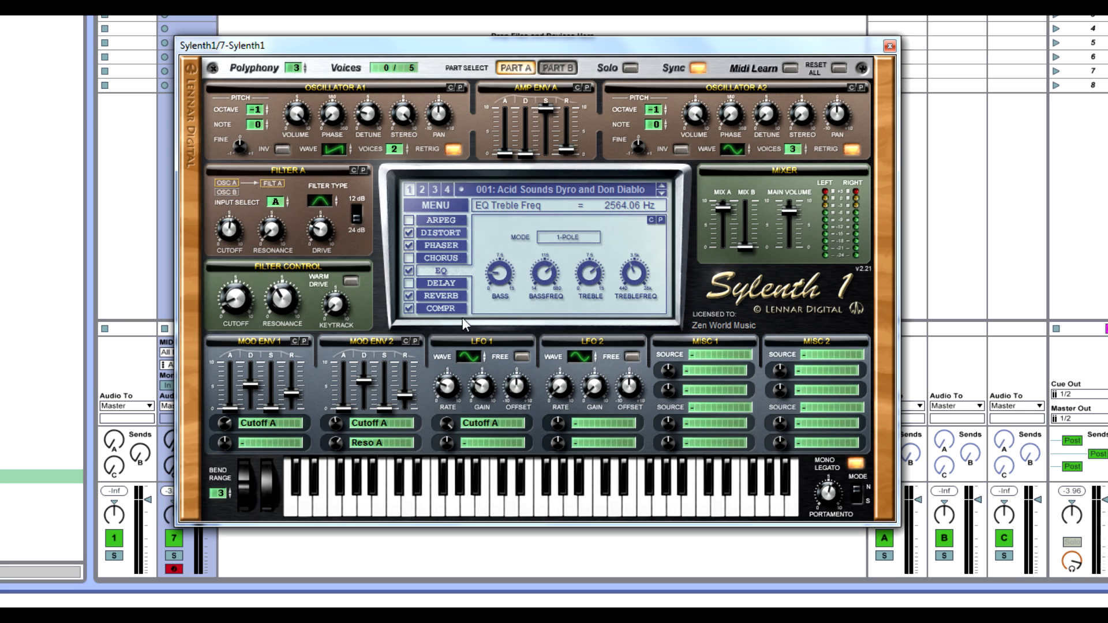
Step: Show the reverb settings and inspect its dry/wet mix, damp, width and size
{"action": "left_click", "coordinate": [441, 295]}
{"action": "mouse_move", "coordinate": [628, 287]}
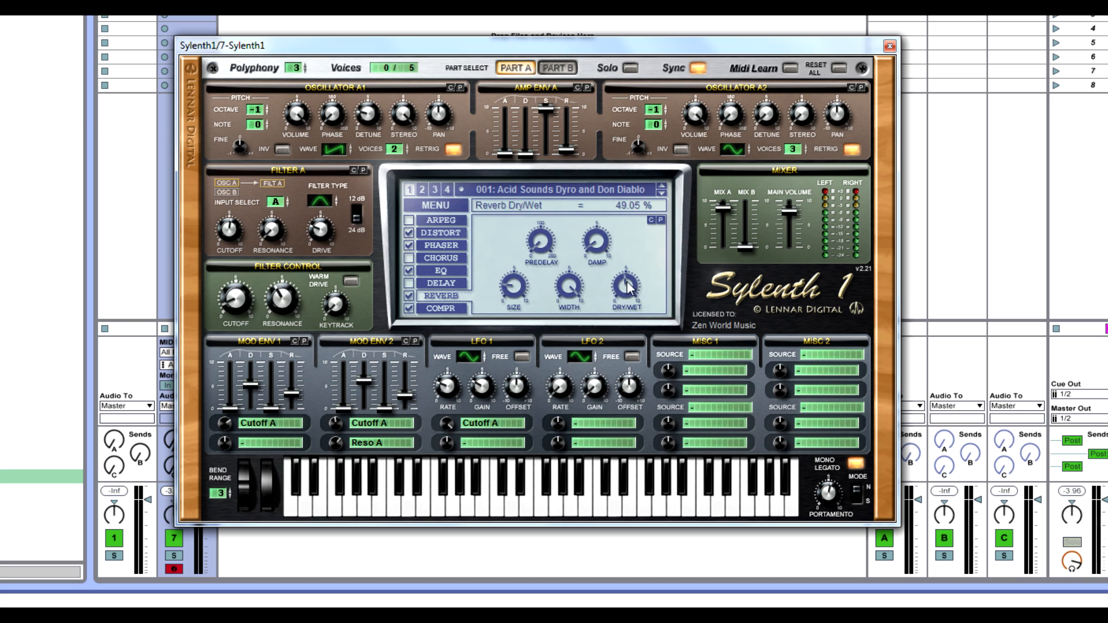
{"action": "left_click_drag", "start_coordinate": [630, 286], "coordinate": [629, 288]}
{"action": "mouse_move", "coordinate": [595, 243]}
{"action": "mouse_move", "coordinate": [570, 293]}
{"action": "mouse_move", "coordinate": [517, 289]}
Step: Show the compressor settings and inspect its ratio, threshold and release
{"action": "left_click", "coordinate": [440, 305]}
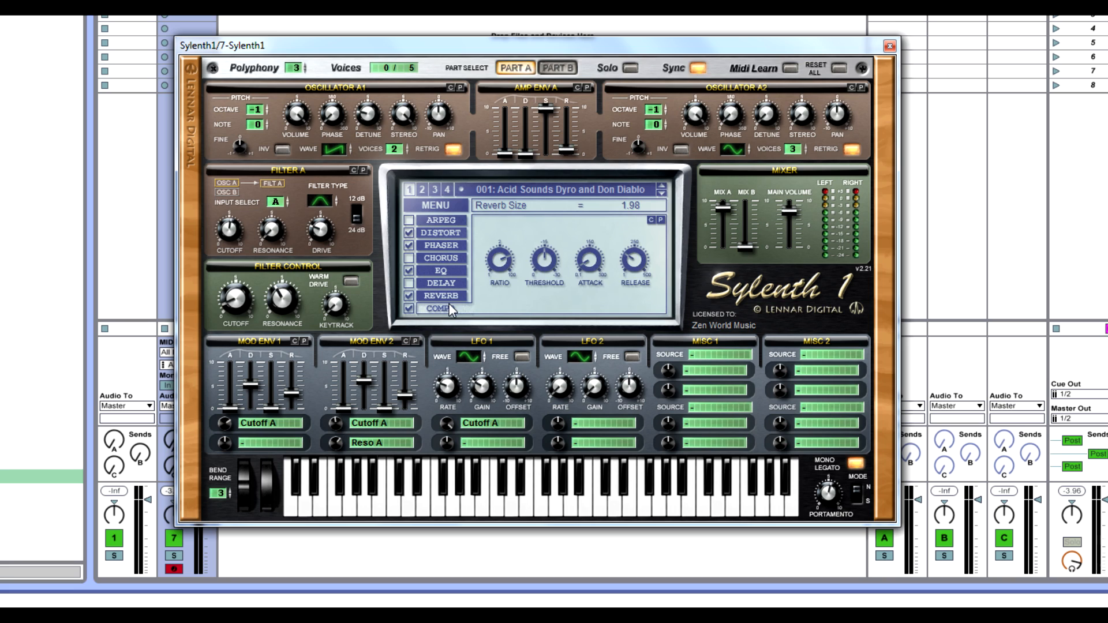
{"action": "left_click", "coordinate": [497, 263]}
{"action": "mouse_move", "coordinate": [546, 267]}
{"action": "mouse_move", "coordinate": [635, 262]}
Step: Inspect the mixer's main volume, the mono legato switch and the portamento time
{"action": "mouse_move", "coordinate": [792, 212]}
{"action": "mouse_move", "coordinate": [856, 463]}
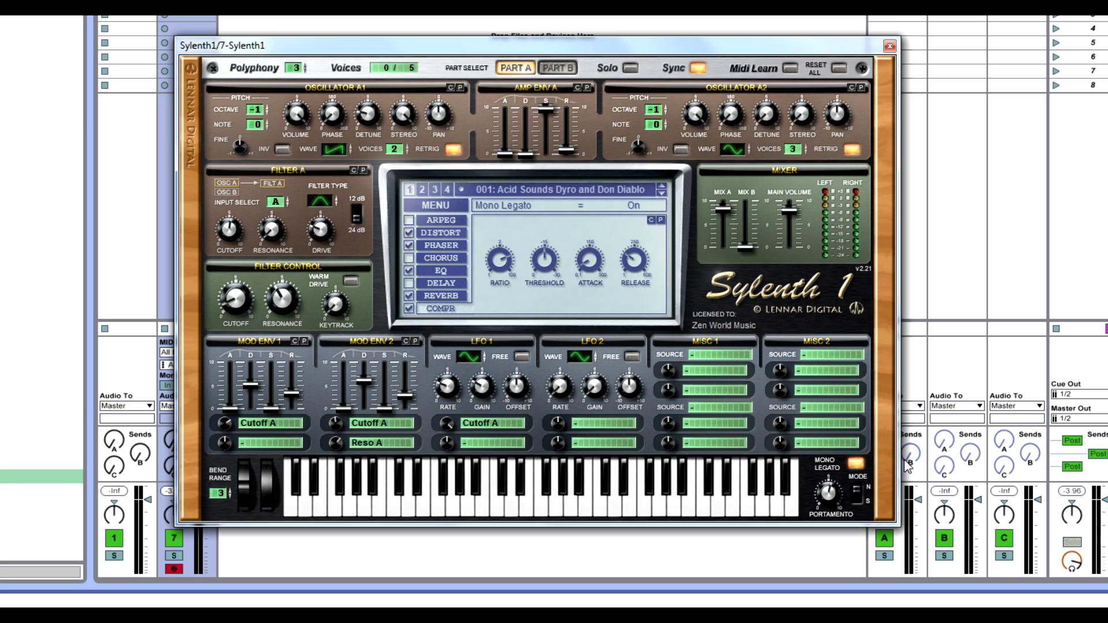
{"action": "mouse_move", "coordinate": [838, 495]}
Step: Reposition the synth window so that it no longer covers track 7's mixer controls and level meter
{"action": "left_click_drag", "start_coordinate": [312, 50], "coordinate": [461, 51]}
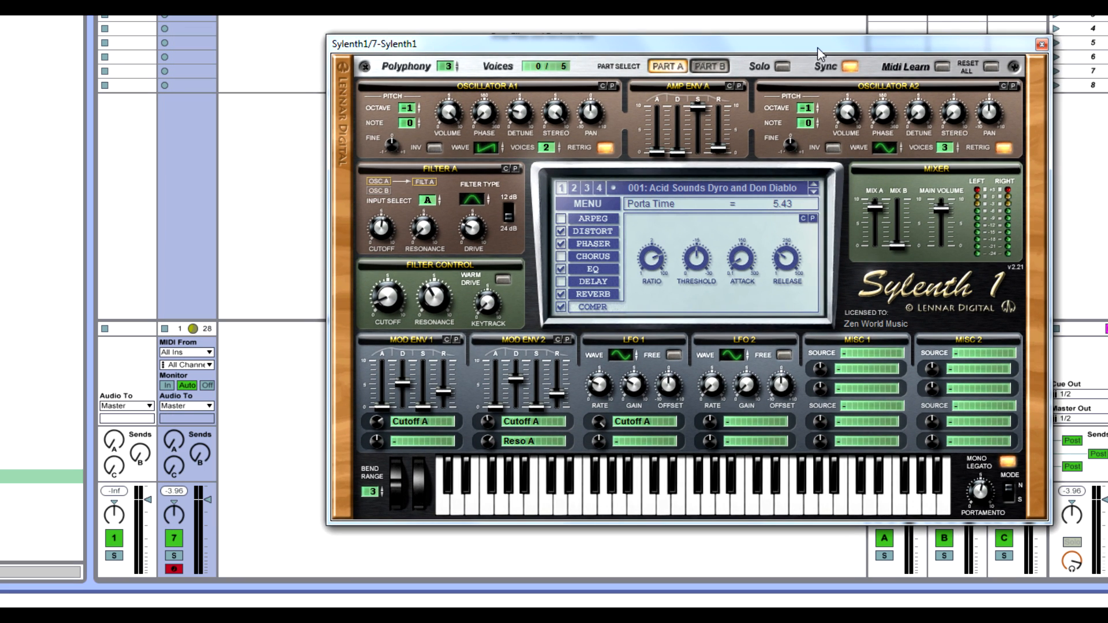
{"action": "left_click_drag", "start_coordinate": [824, 53], "coordinate": [685, 66]}
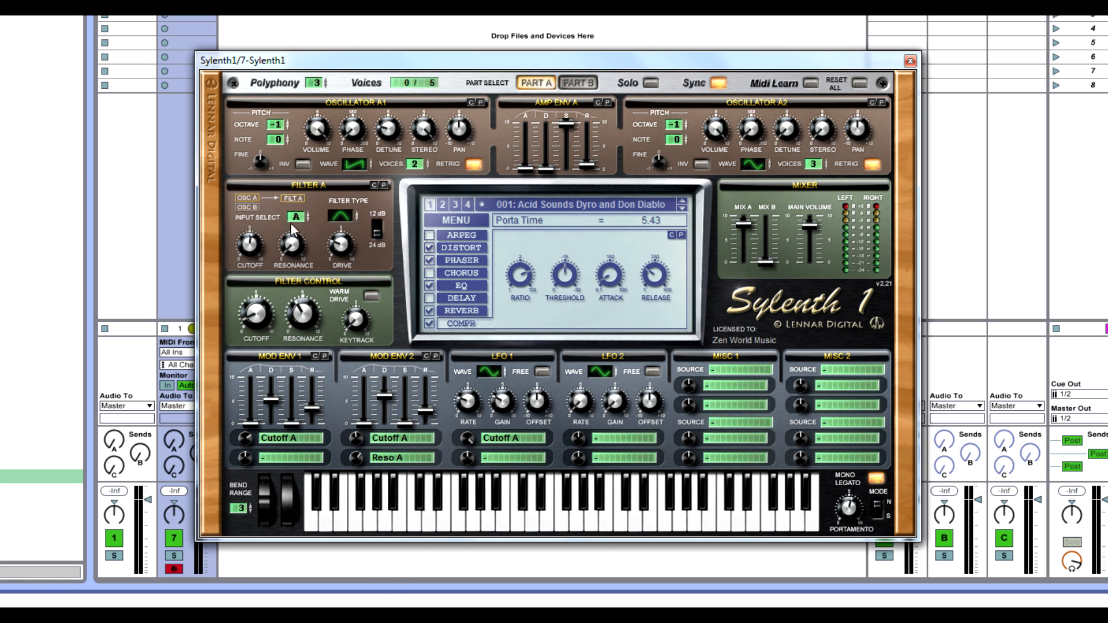
{"action": "left_click_drag", "start_coordinate": [333, 63], "coordinate": [365, 55]}
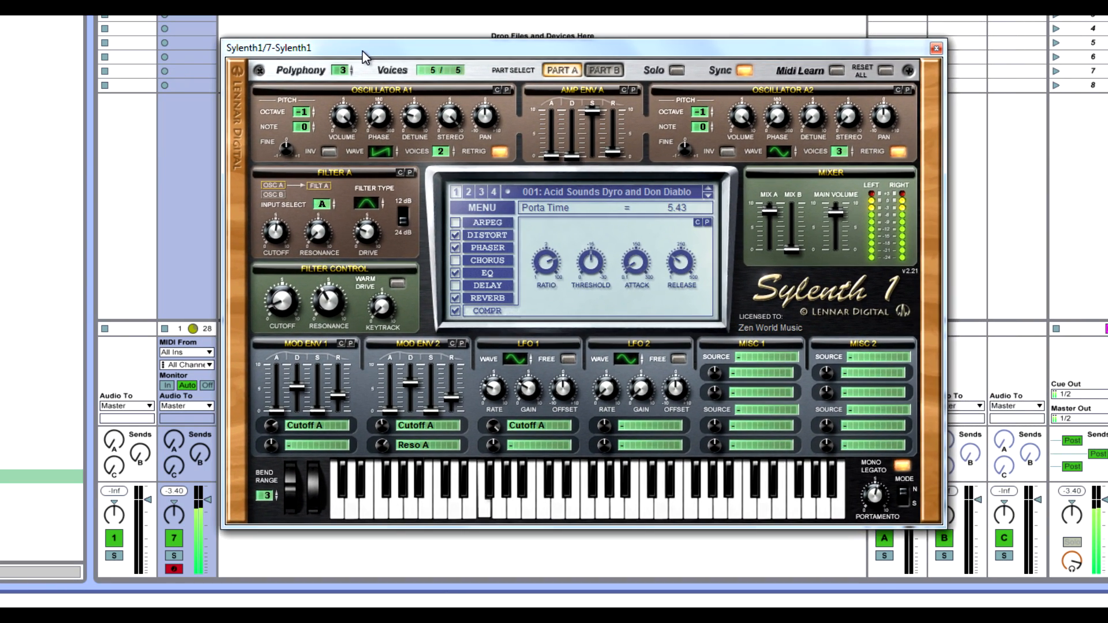